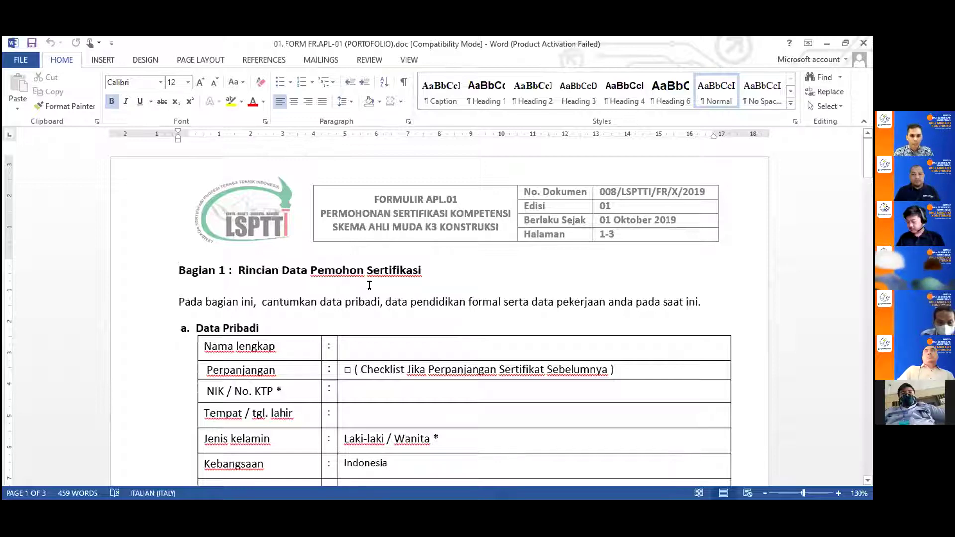
- Review the Data Pribadi table under Bagian 1, from Nama lengkap and NIK through Jenis kelamin and Alamat rumah to Pendidikan Terakhir
scroll(370, 285, "down", 1)
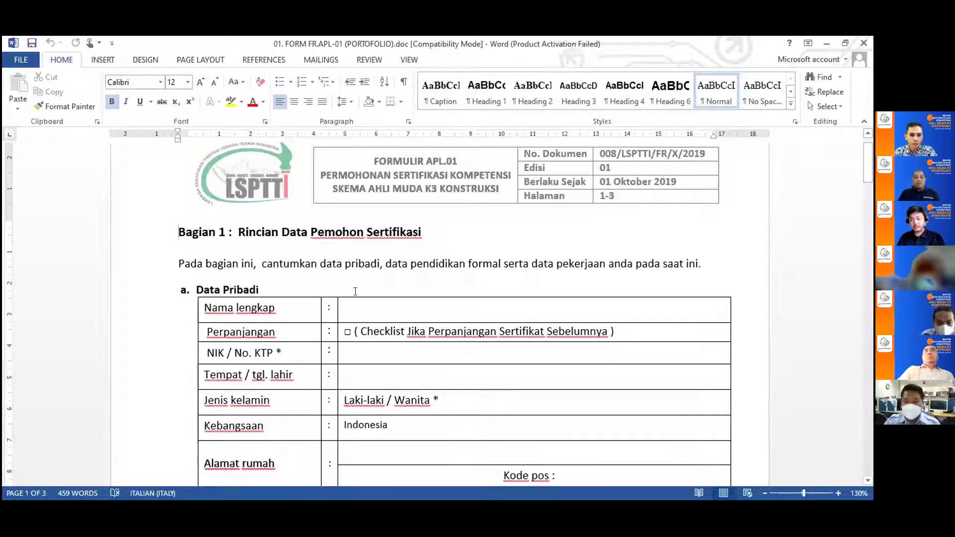
scroll(356, 291, "down", 3)
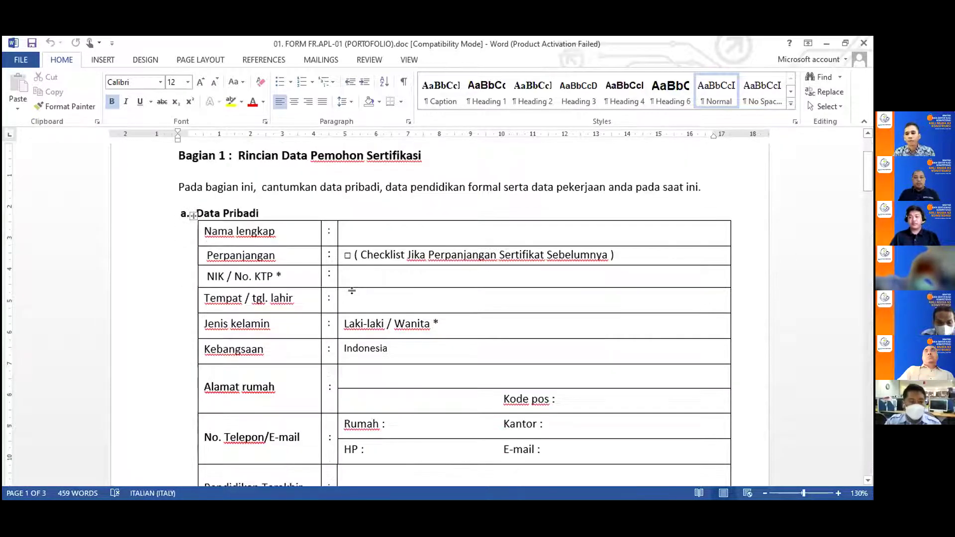
left_click(355, 227)
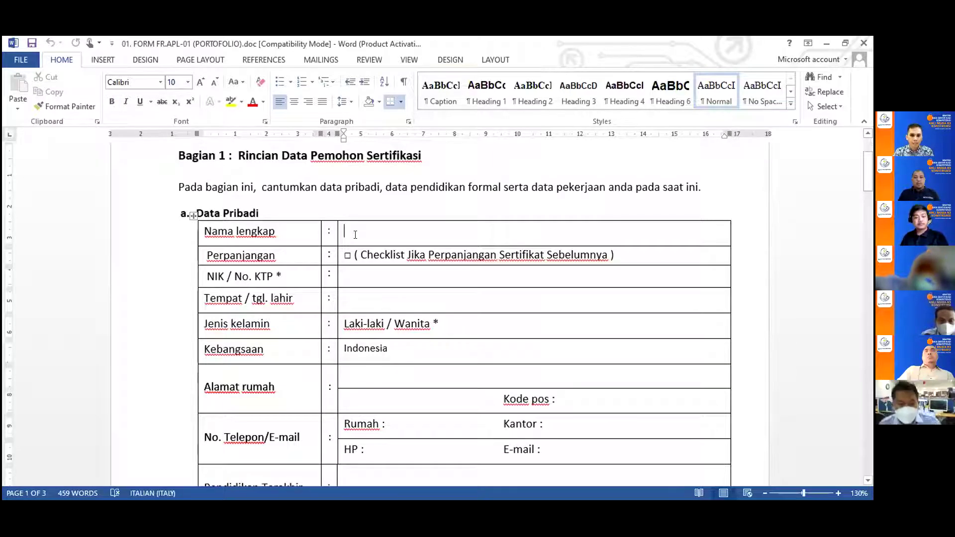
scroll(355, 234, "down", 2)
scroll(355, 234, "up", 1)
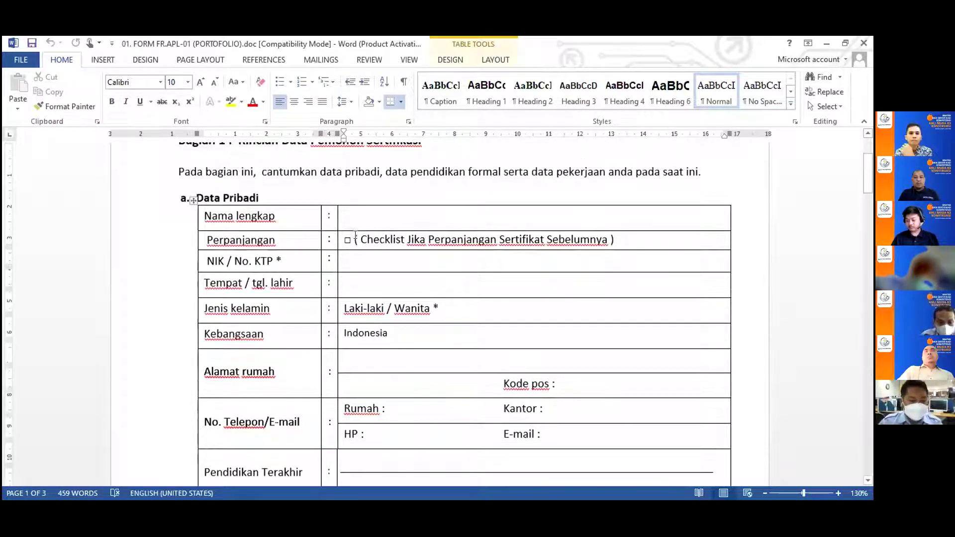
scroll(355, 236, "up", 1)
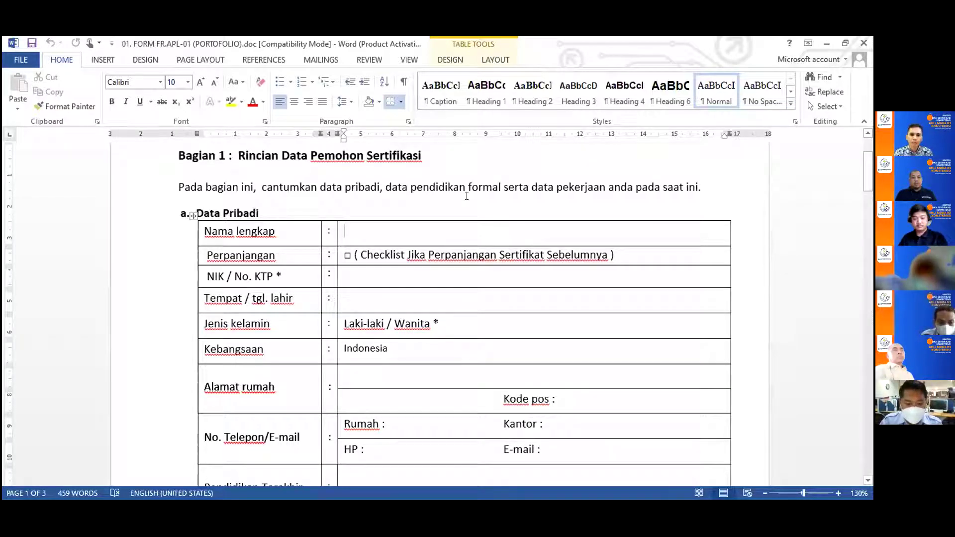
scroll(360, 234, "down", 1)
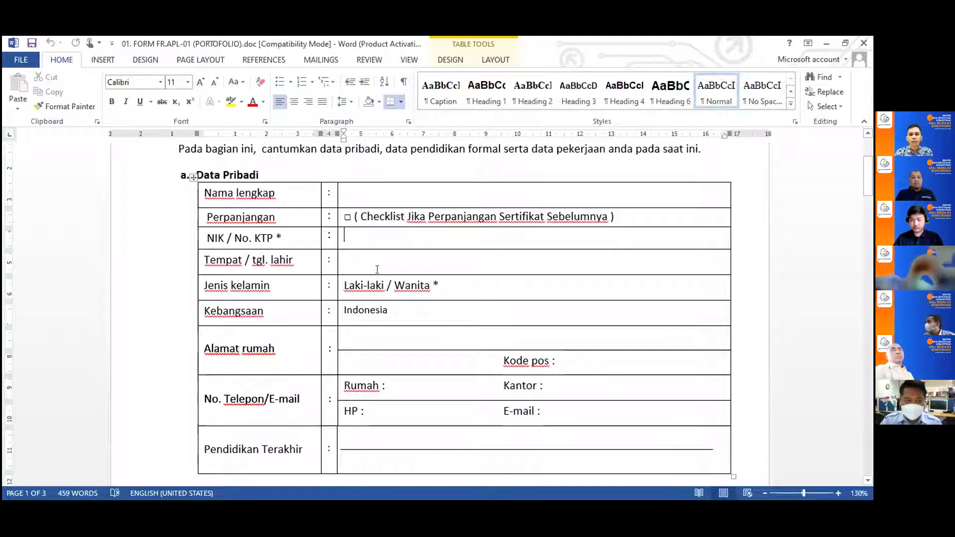
left_click(417, 281)
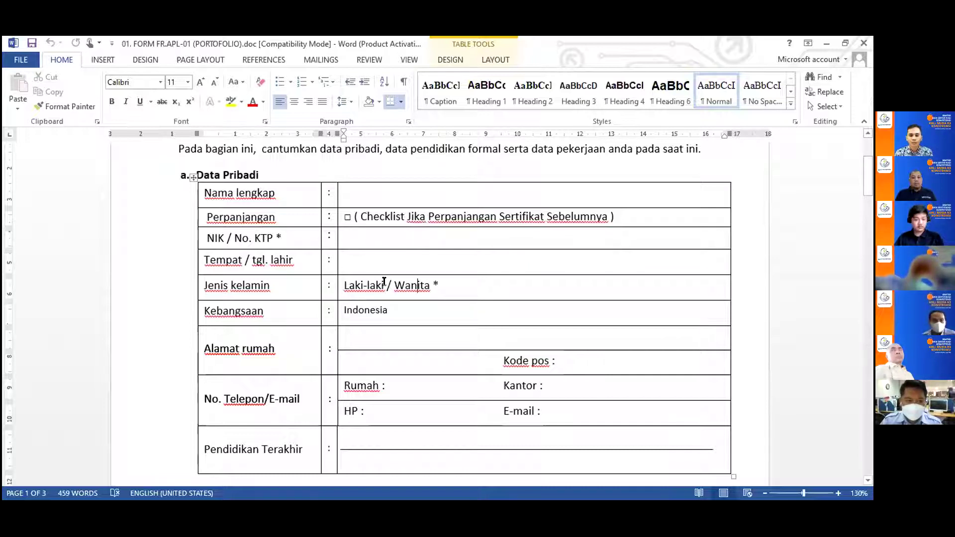
scroll(428, 284, "down", 1)
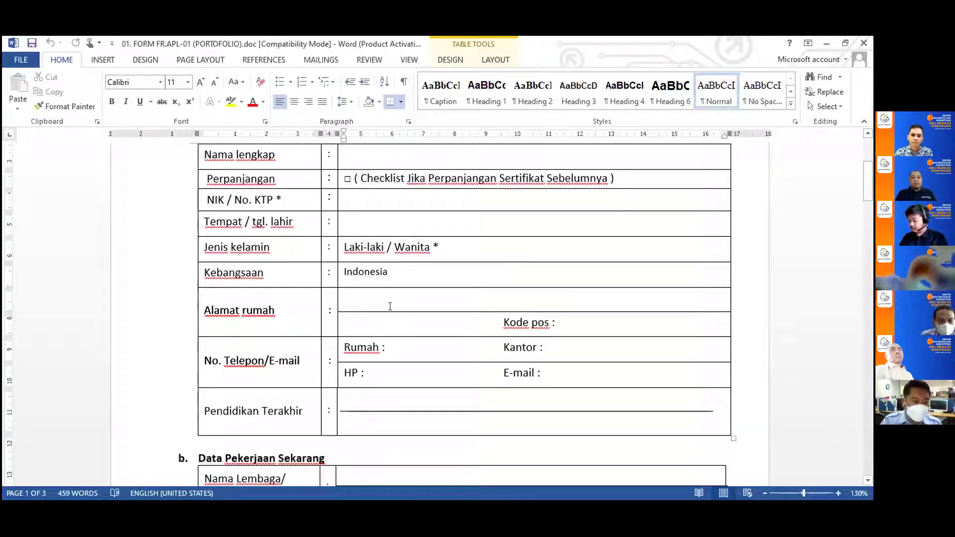
left_click(367, 292)
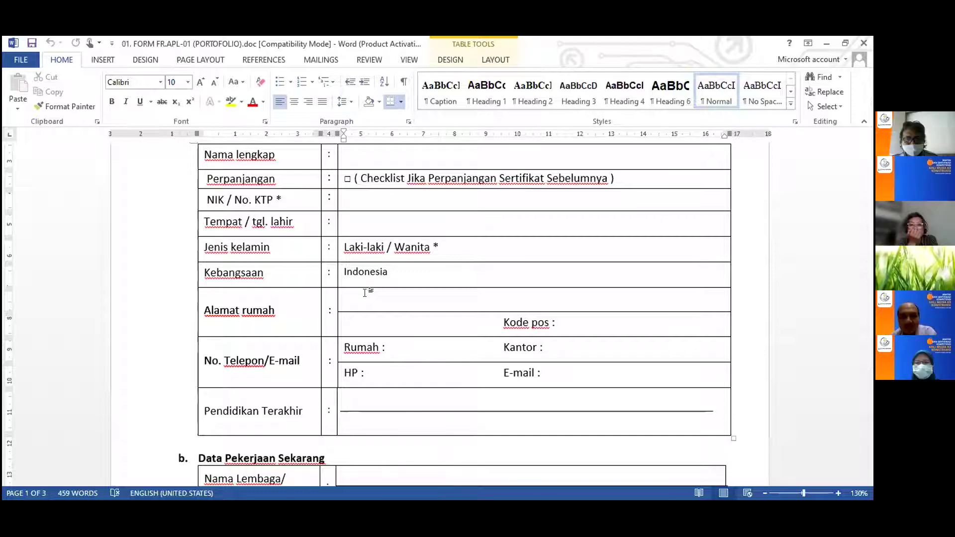
scroll(386, 301, "down", 3)
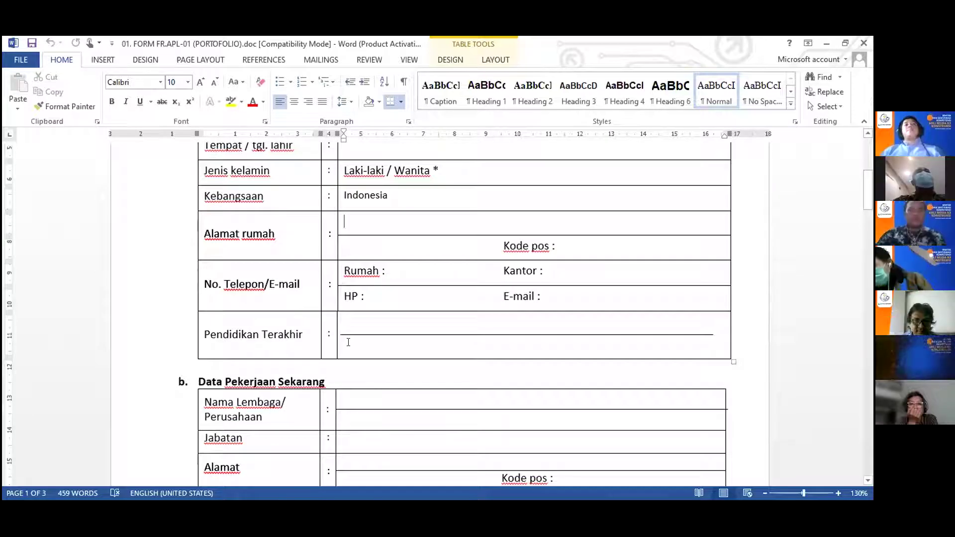
left_click(380, 366)
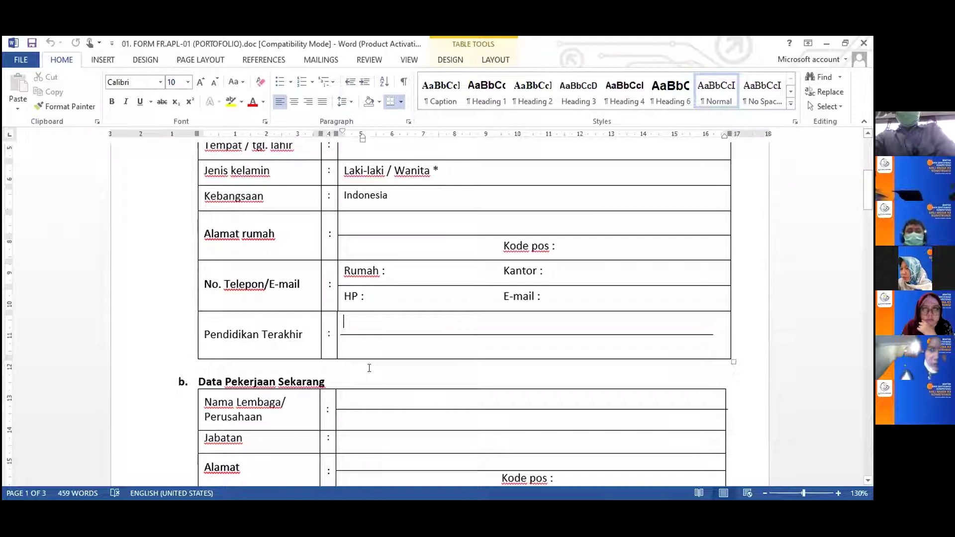
- Review the Data Pekerjaan Sekarang table, covering the company name, Jabatan, Alamat and the work phone and e-mail fields
scroll(370, 368, "down", 2)
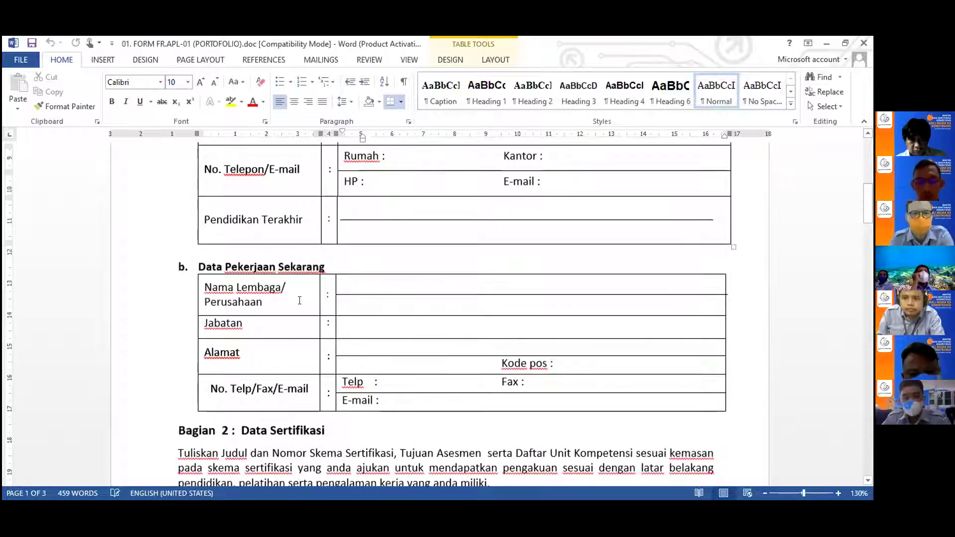
scroll(354, 290, "down", 1)
left_click(354, 245)
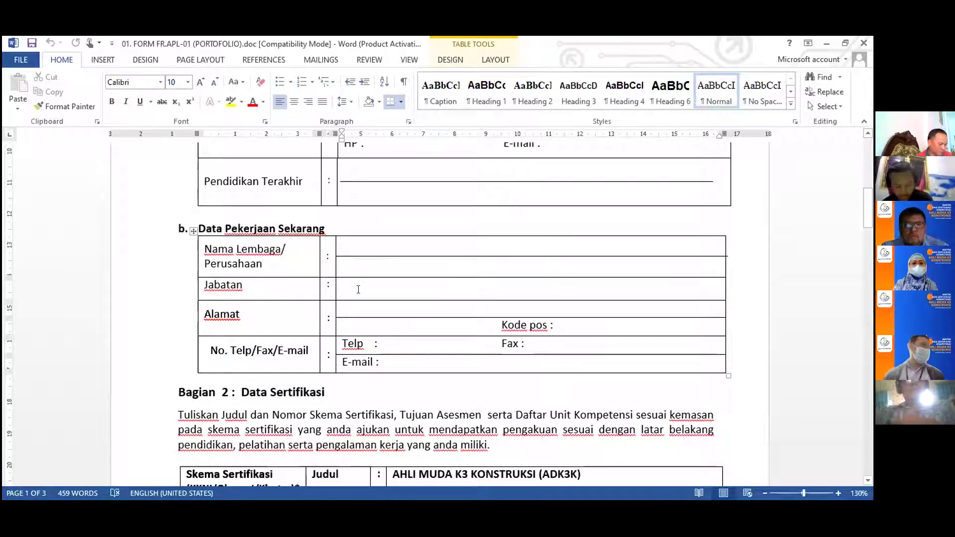
left_click(357, 307)
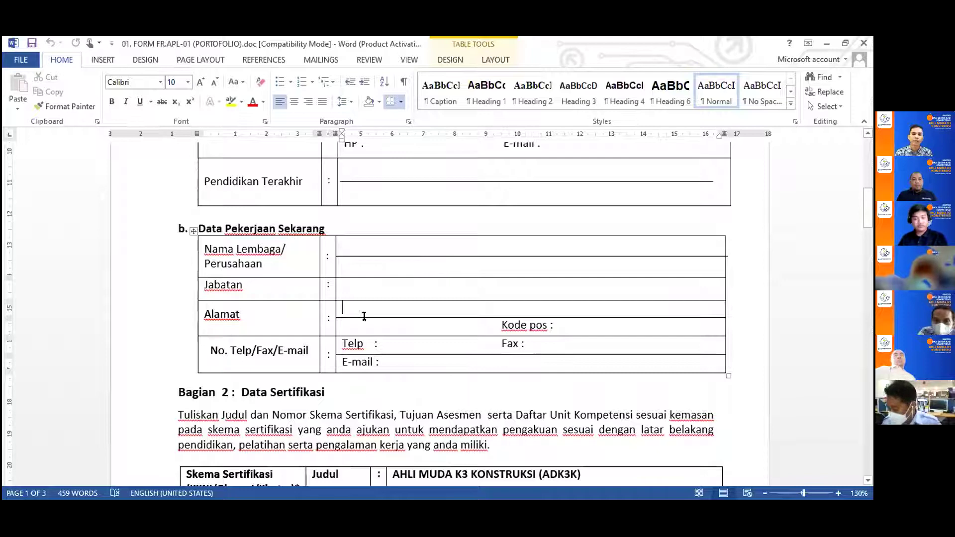
left_click(386, 356)
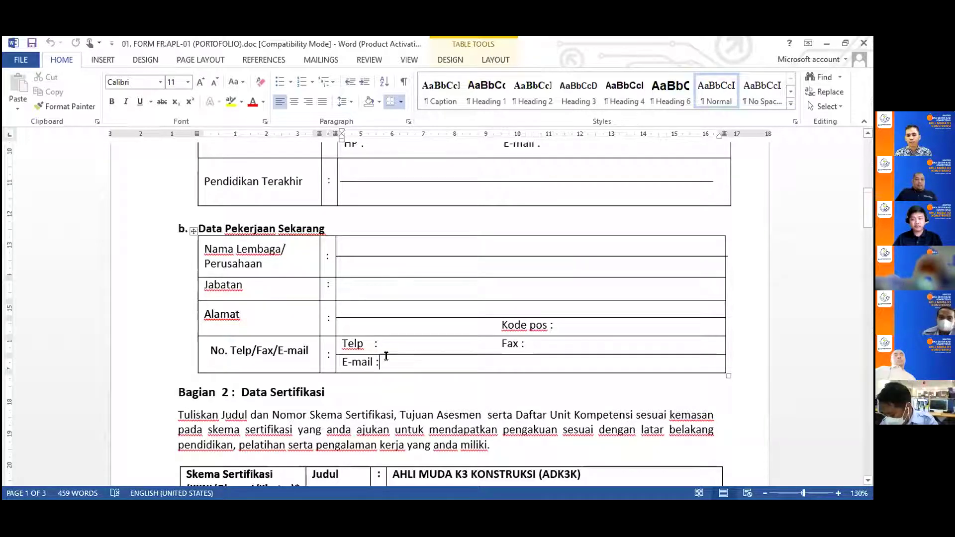
- Read the Bagian 2 Data Sertifikasi instructions and the table with the certification scheme's title, number and Tujuan Asesmen
scroll(386, 355, "down", 1)
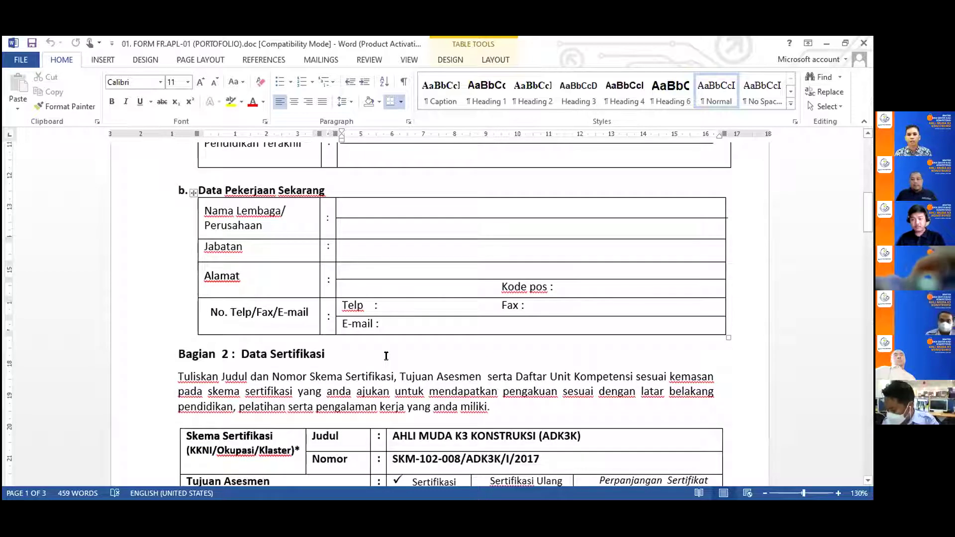
scroll(381, 355, "down", 1)
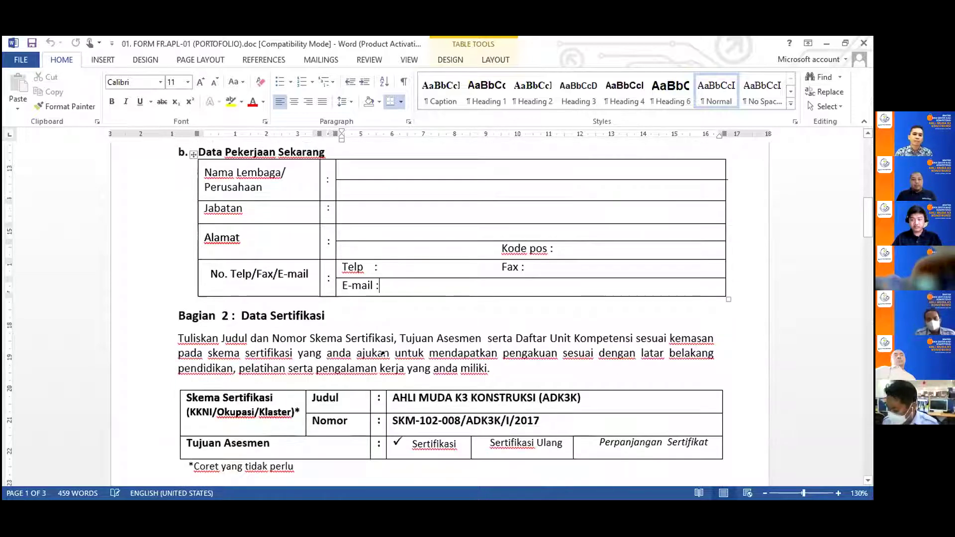
scroll(306, 280, "down", 1)
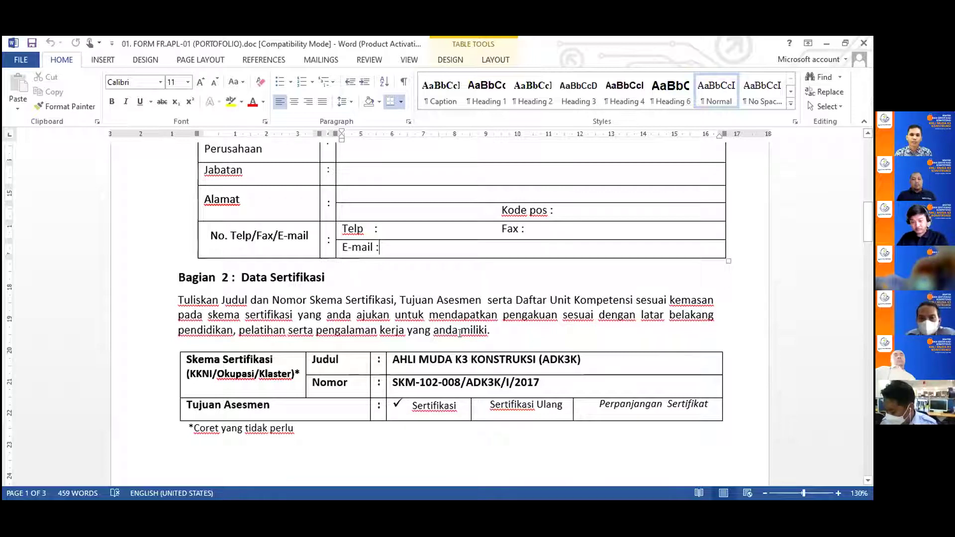
scroll(457, 341, "down", 3)
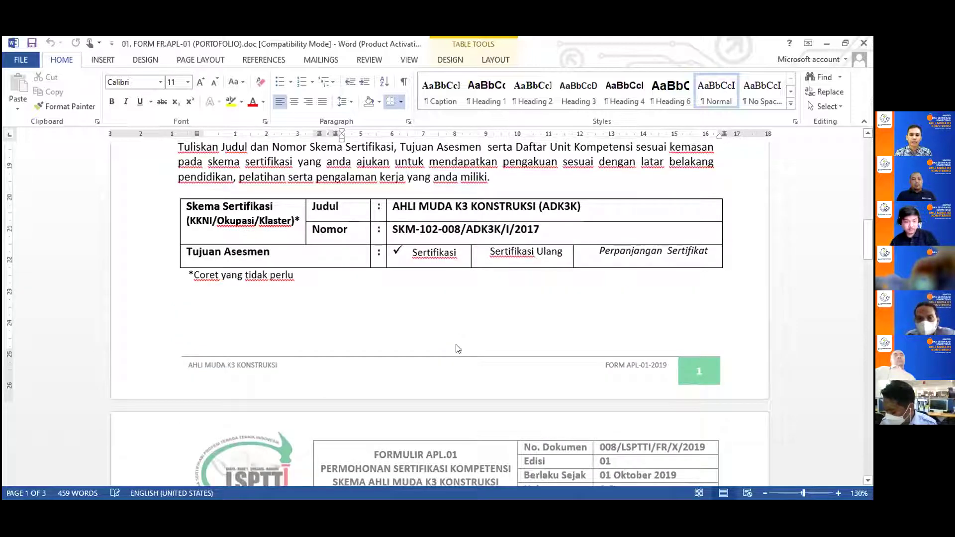
- Examine the Daftar Unit Kompetensi table on page 2, with its unit codes, unit titles and standard type
scroll(458, 344, "down", 1)
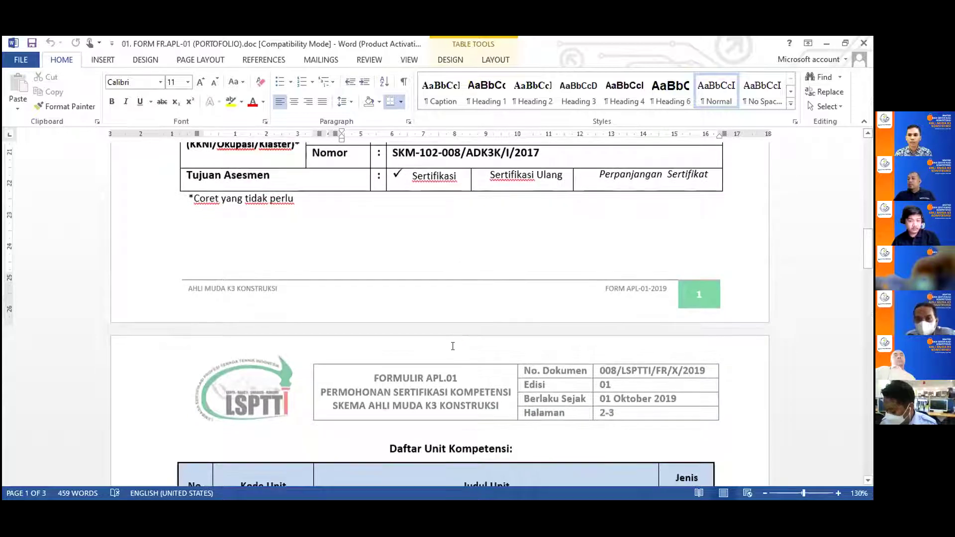
scroll(461, 339, "down", 3)
scroll(460, 336, "down", 3)
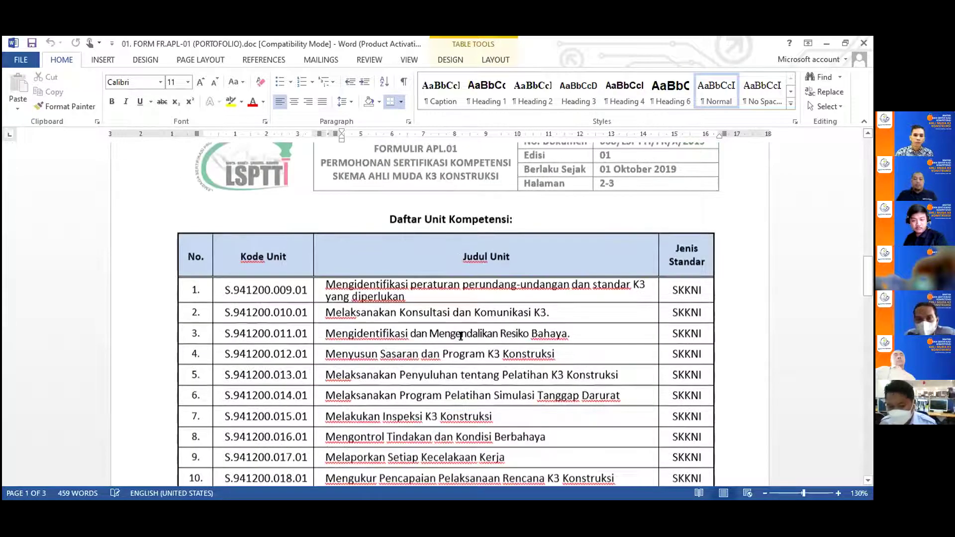
scroll(461, 336, "down", 1)
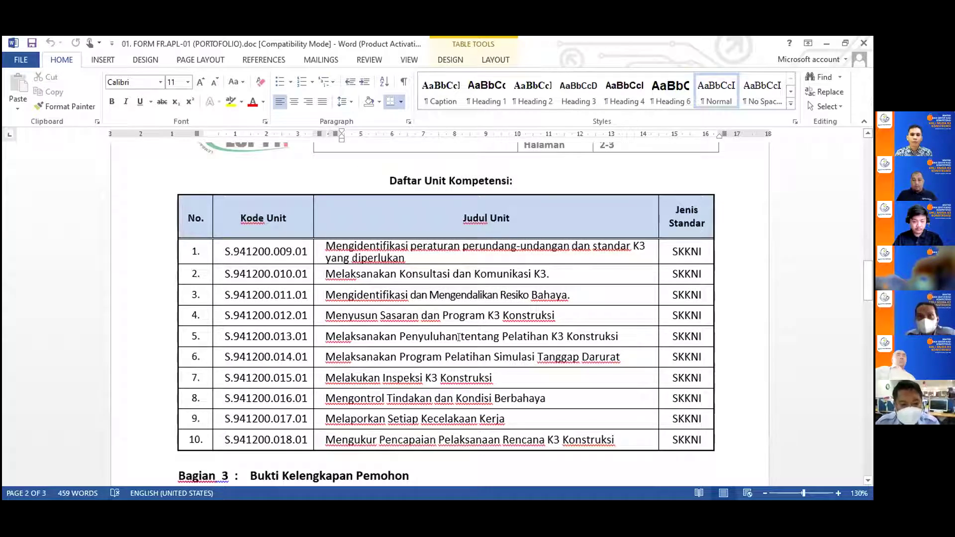
scroll(457, 341, "up", 8)
scroll(457, 340, "down", 5)
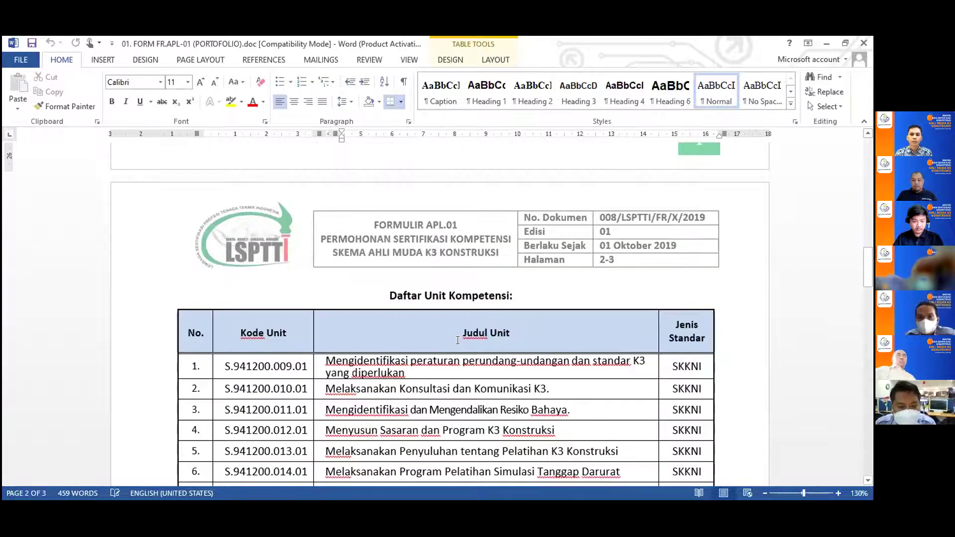
scroll(457, 340, "down", 2)
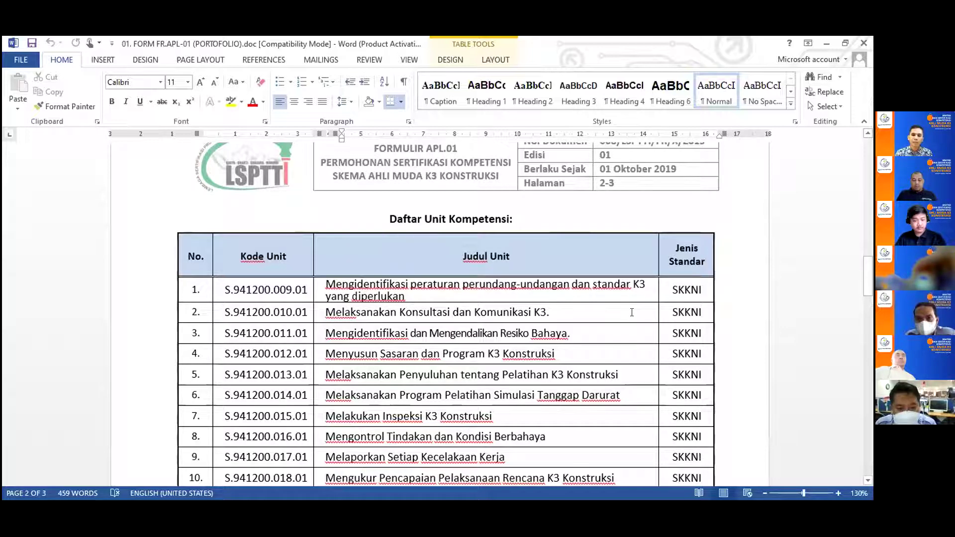
scroll(632, 312, "down", 1)
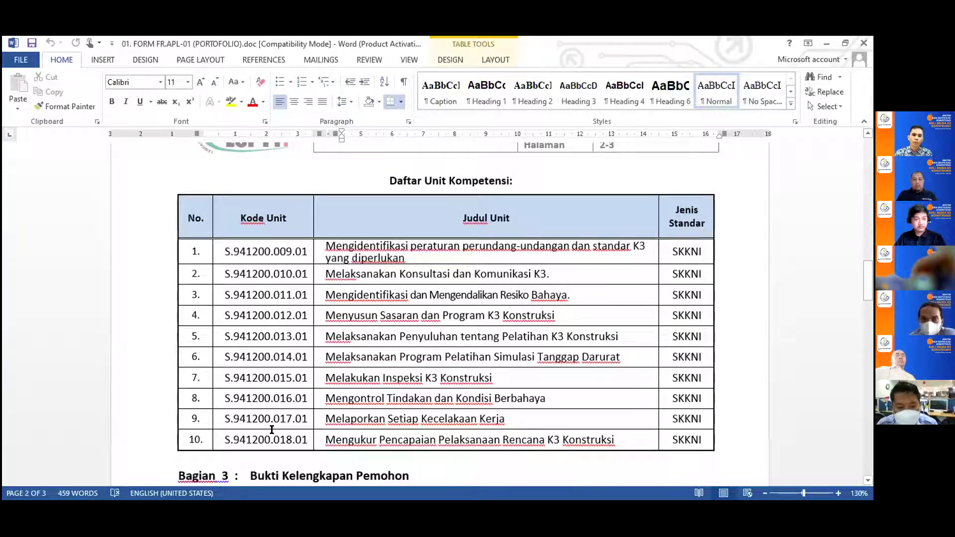
- Select all ten unit codes and then all ten unit titles in the Daftar Unit Kompetensi table to point them out
left_click_drag(268, 432, 319, 240)
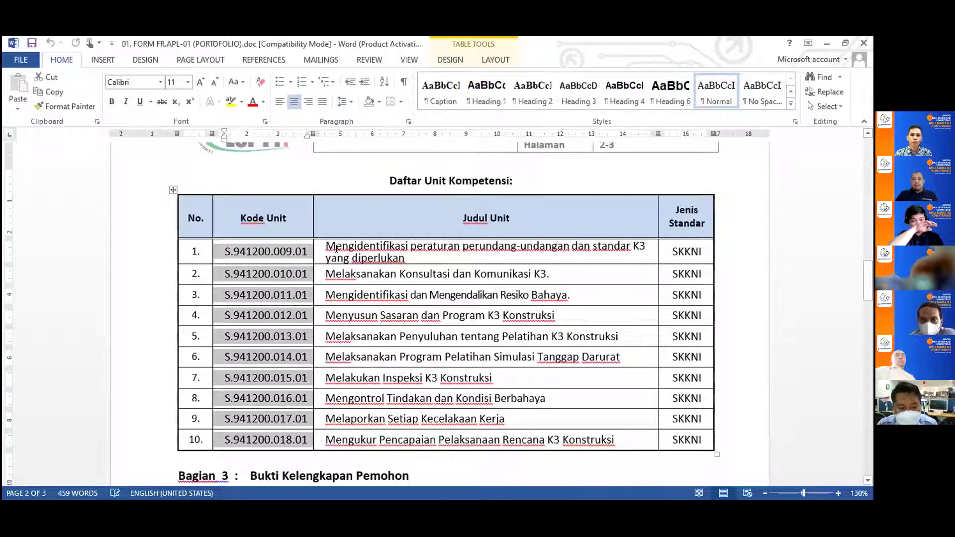
left_click_drag(328, 247, 612, 424)
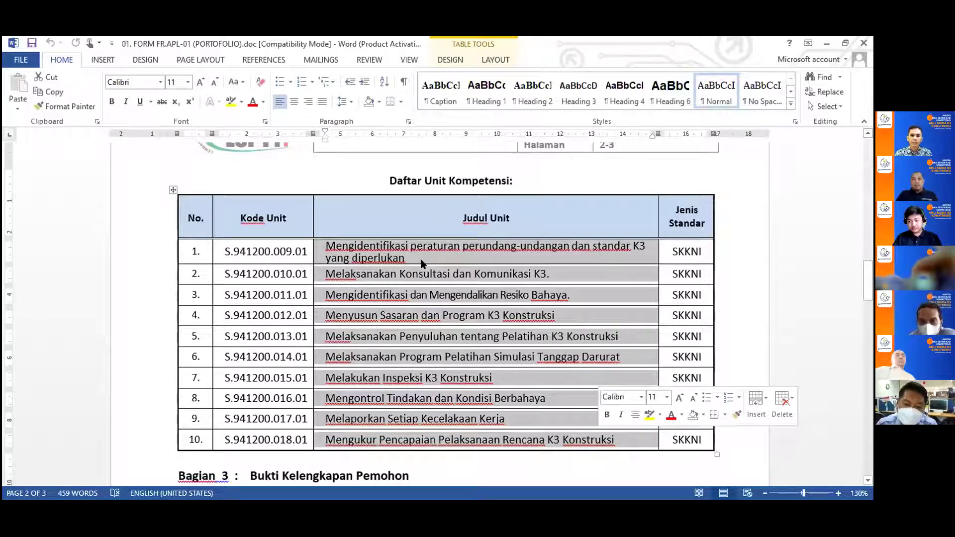
left_click(412, 440)
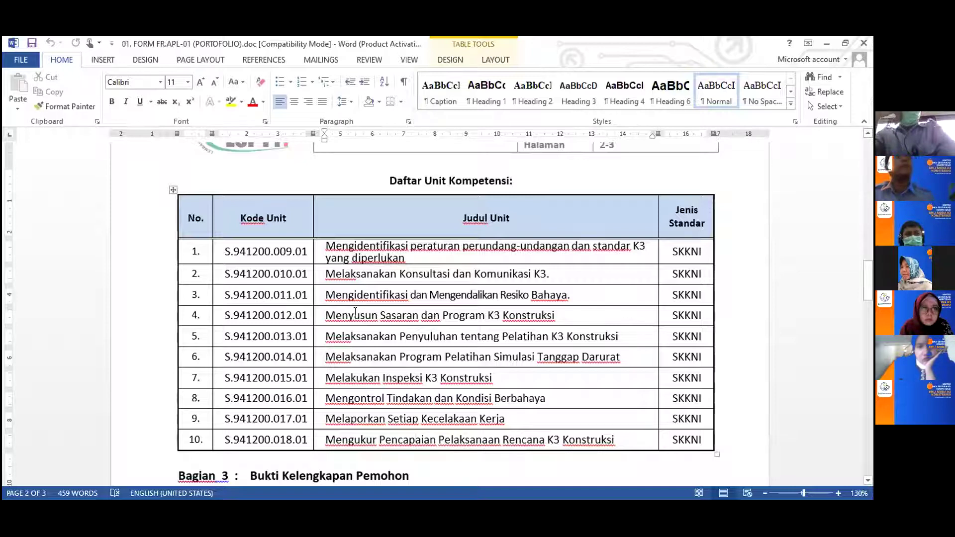
- Review the basic requirements table in Bagian 3, pointing out the SMA/Sederajat row and the checked K3 training certificate row
scroll(356, 311, "down", 5)
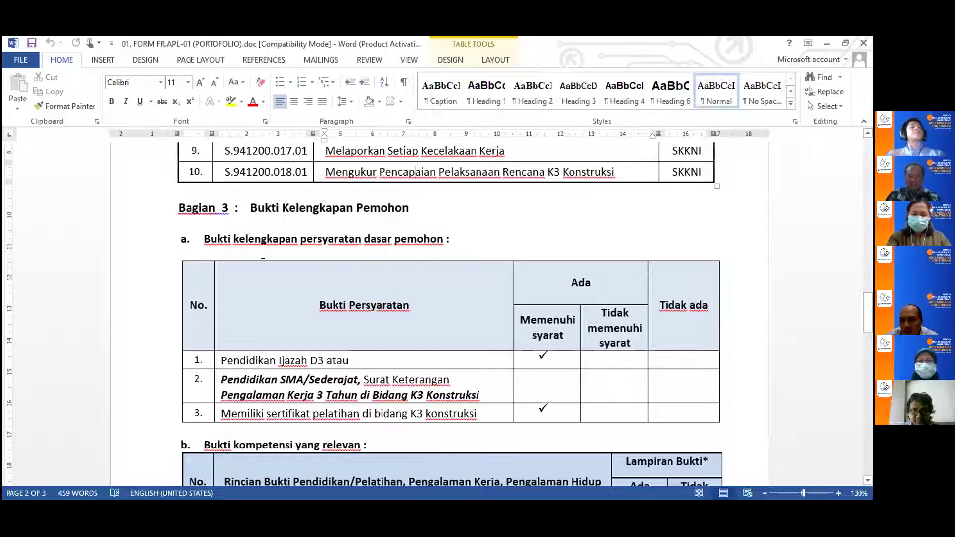
scroll(518, 302, "down", 2)
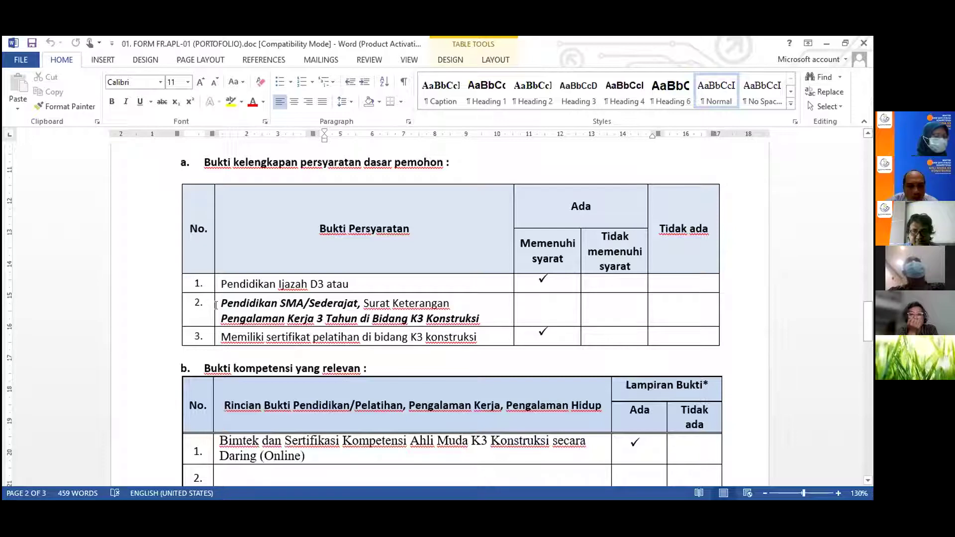
left_click_drag(200, 301, 681, 300)
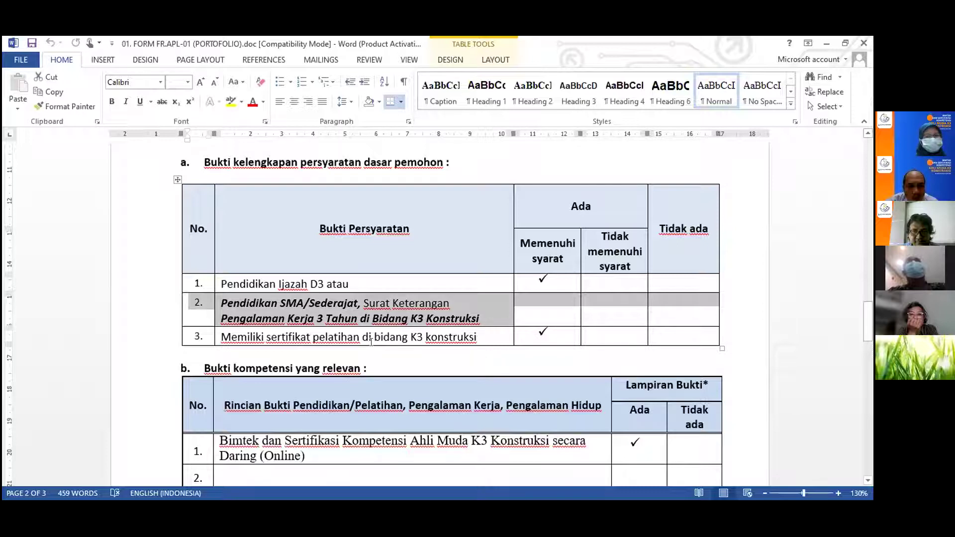
left_click(531, 337)
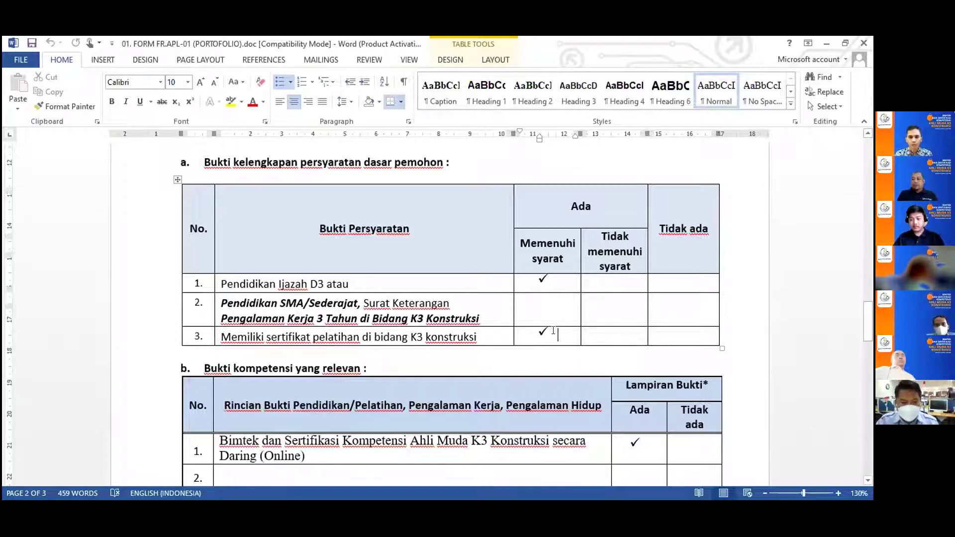
- Examine the Bukti kompetensi yang relevan table, including its Bimtek entry and the Lampiran Bukti columns
scroll(574, 295, "down", 1)
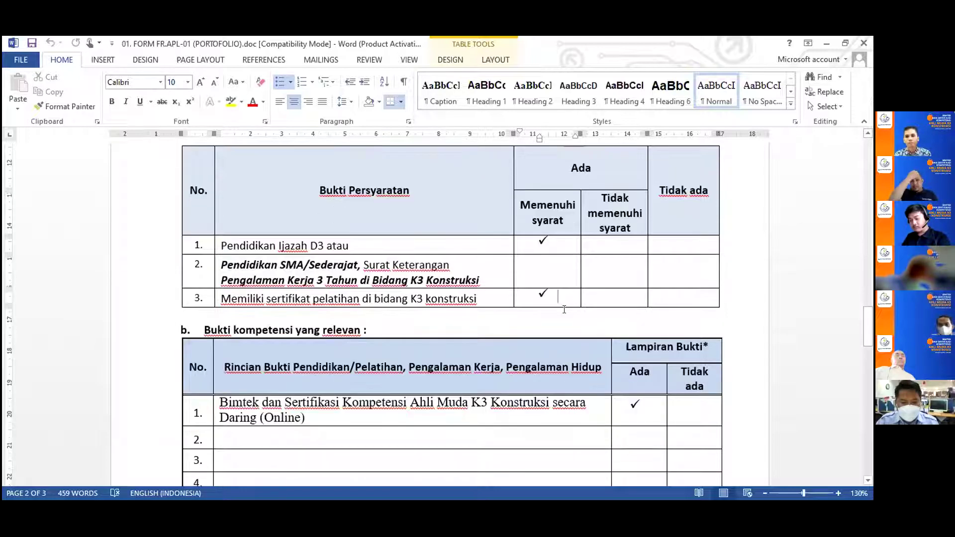
scroll(266, 261, "down", 2)
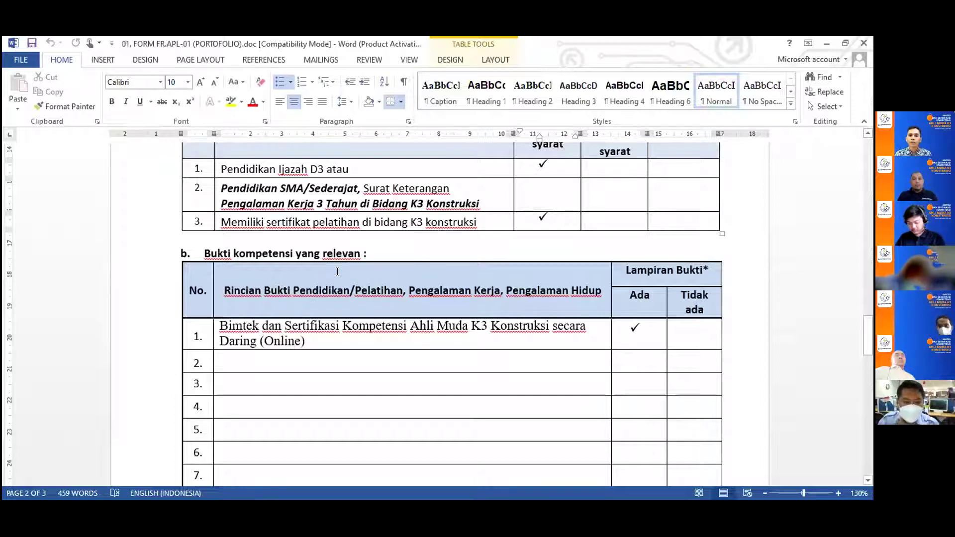
scroll(269, 278, "down", 1)
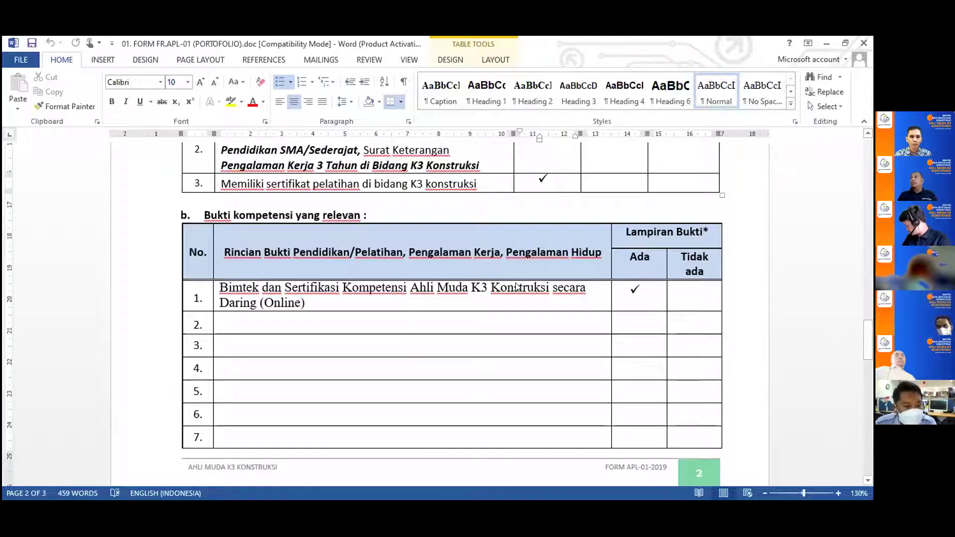
- Select the Bimtek entry in row 1 of the Bukti kompetensi yang relevan table and review it against the basic requirements table
left_click_drag(517, 286, 198, 298)
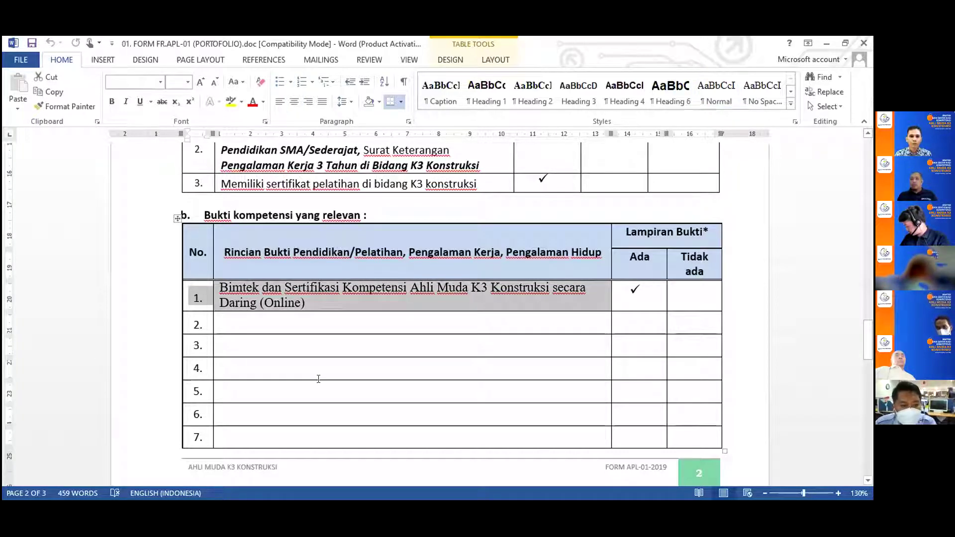
scroll(299, 381, "up", 5)
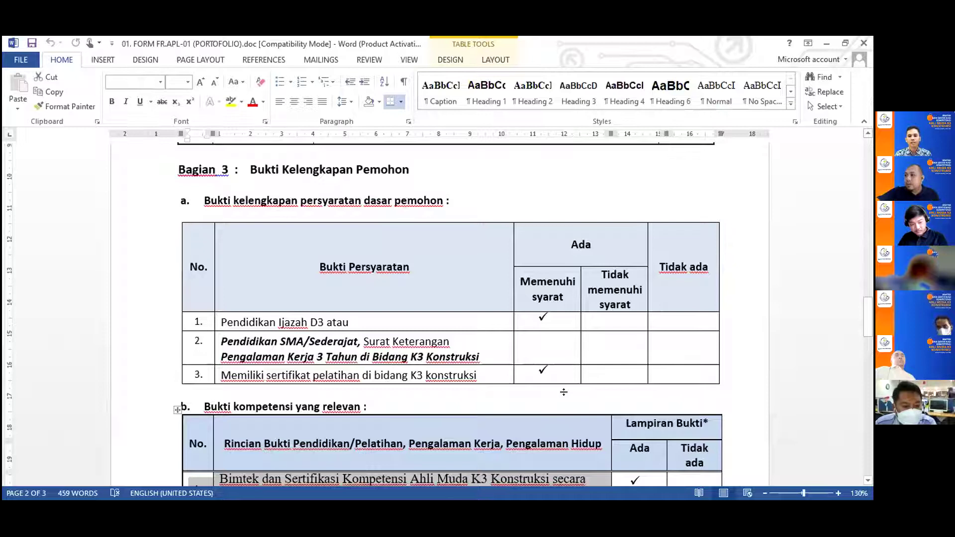
scroll(563, 392, "down", 2)
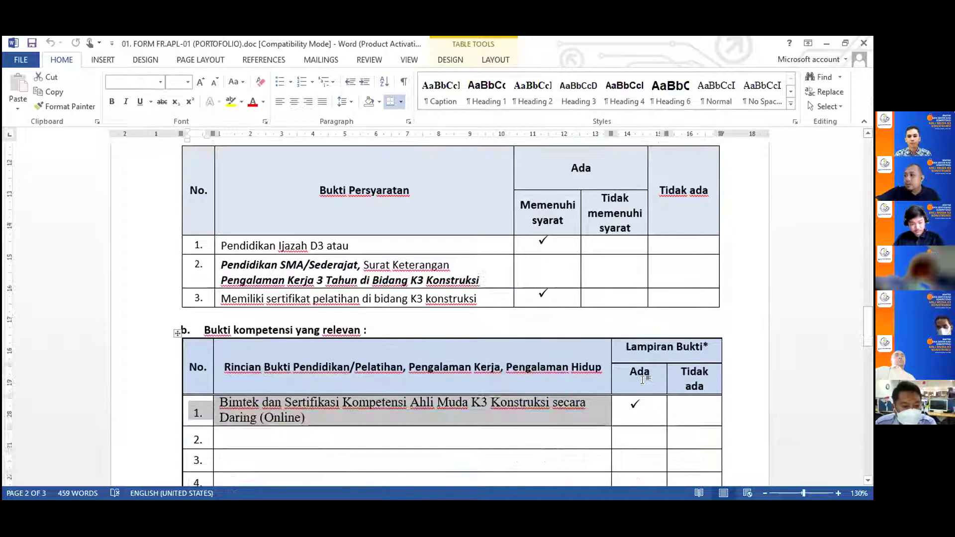
scroll(235, 395, "down", 1)
- Select the blank description cells of rows 2 to 4 in the Bukti kompetensi yang relevan table to point them out
left_click(233, 394)
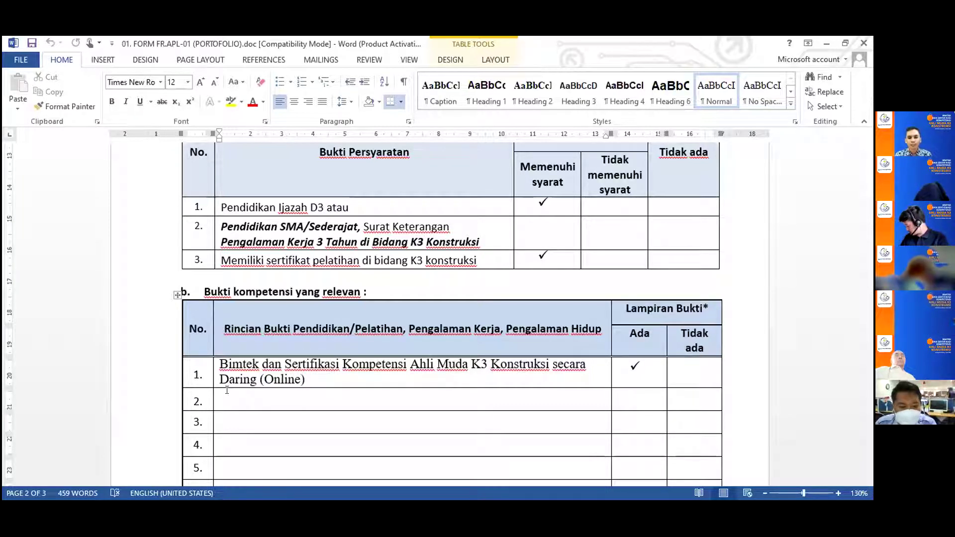
scroll(513, 397, "down", 1)
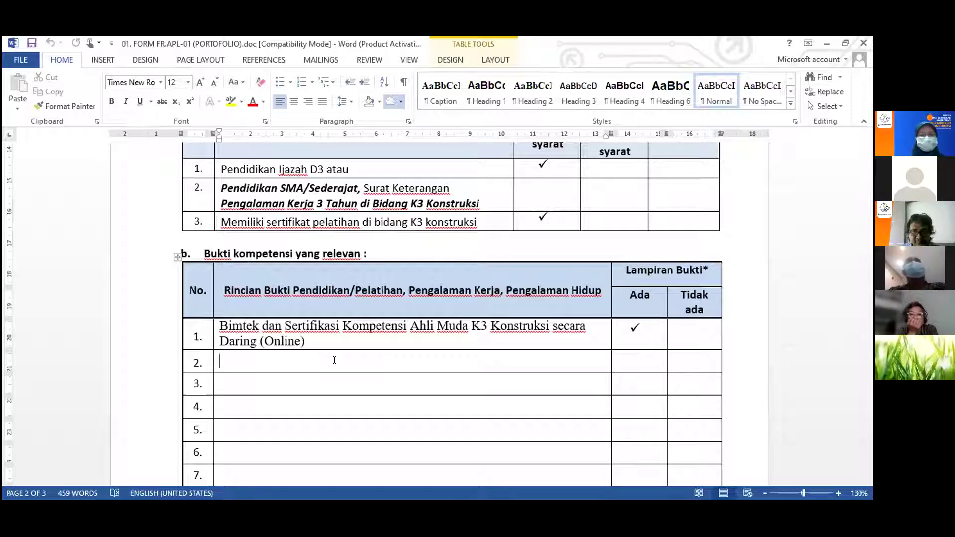
left_click(356, 398, "shift")
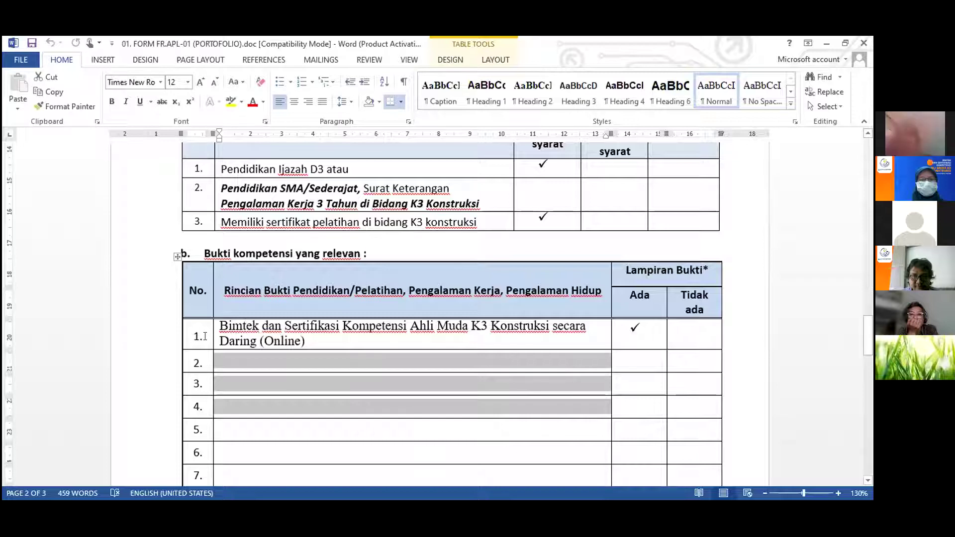
left_click(240, 353)
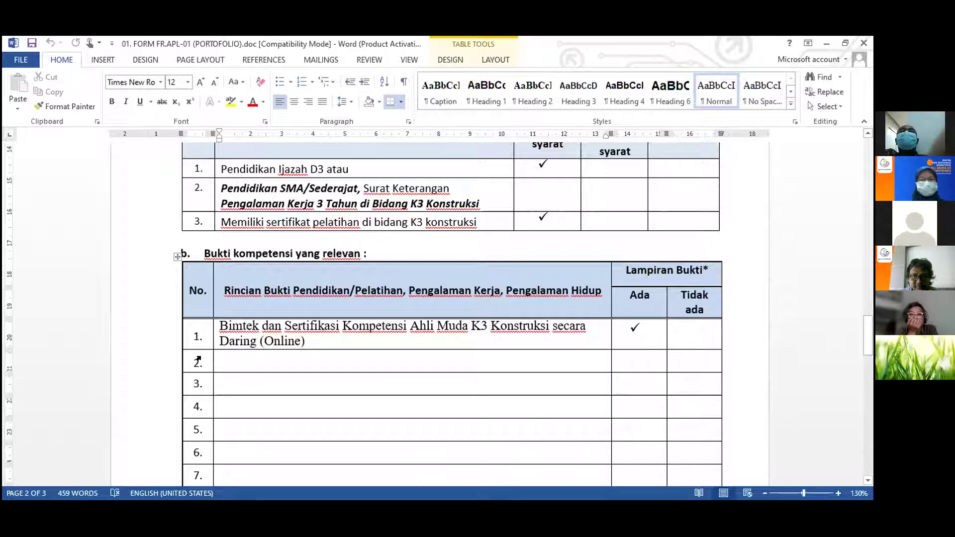
left_click(224, 400)
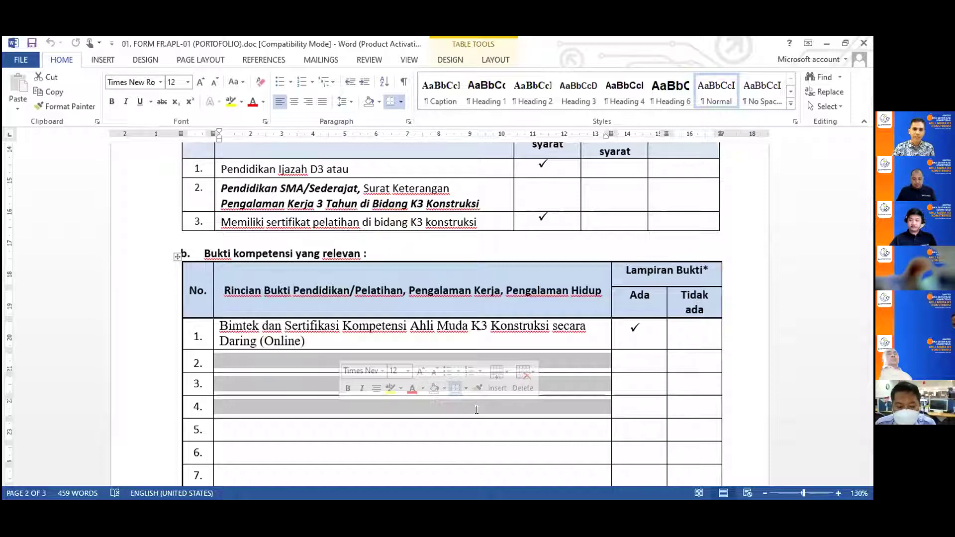
- Review the Bukti Kelengkapan administrasi table on page 3 and the Rekomendasi and Pemohon block below it
scroll(475, 406, "down", 7)
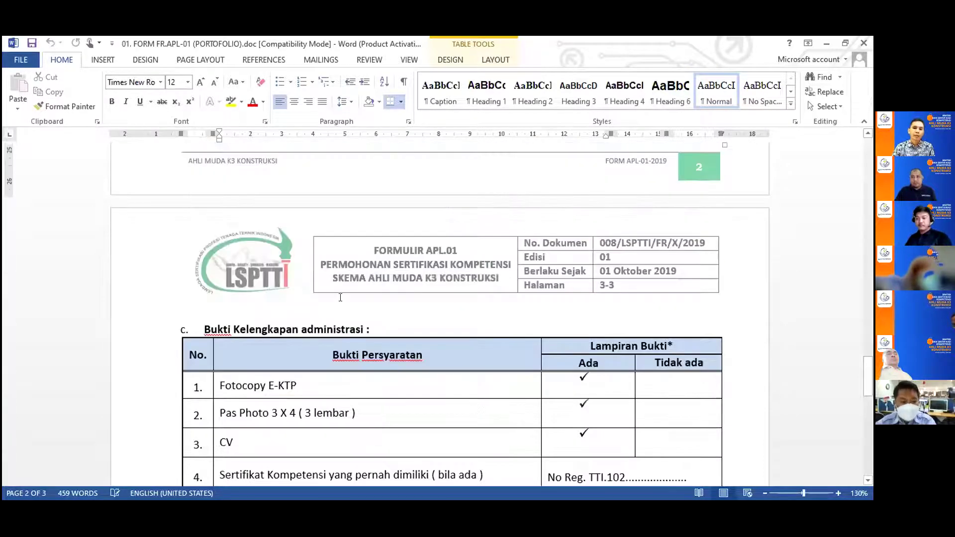
scroll(340, 298, "down", 3)
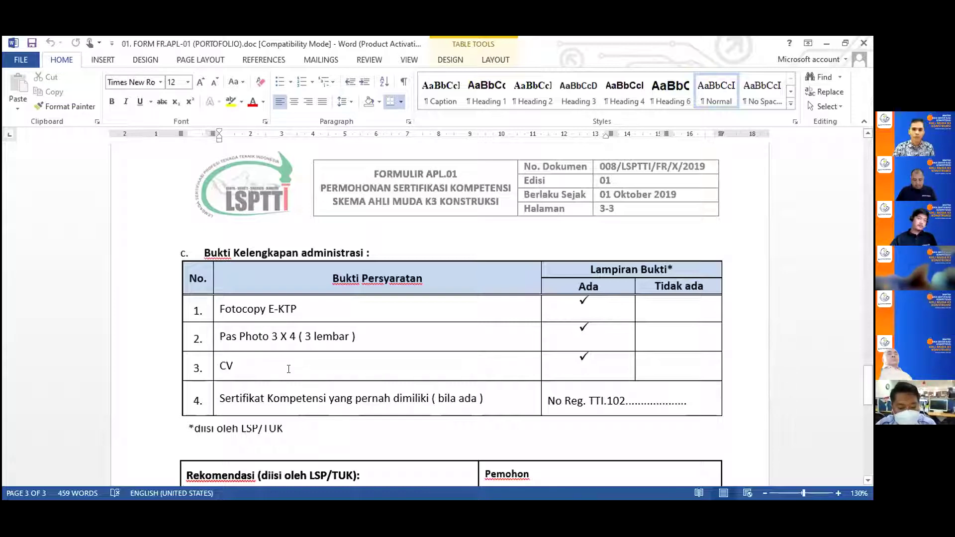
scroll(289, 369, "down", 3)
scroll(289, 369, "down", 2)
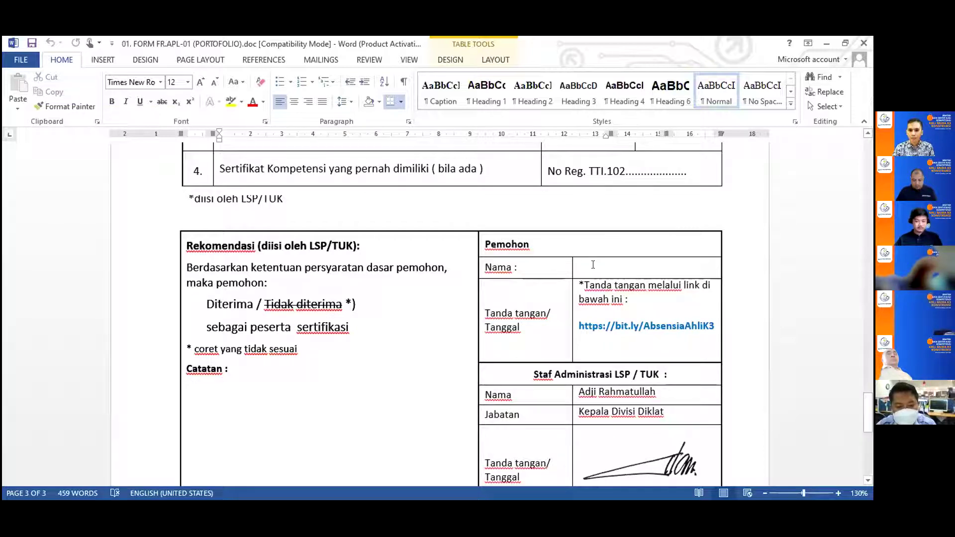
- Enter a sample applicant name in the Nama field of the Pemohon section and clear it again
left_click(623, 264)
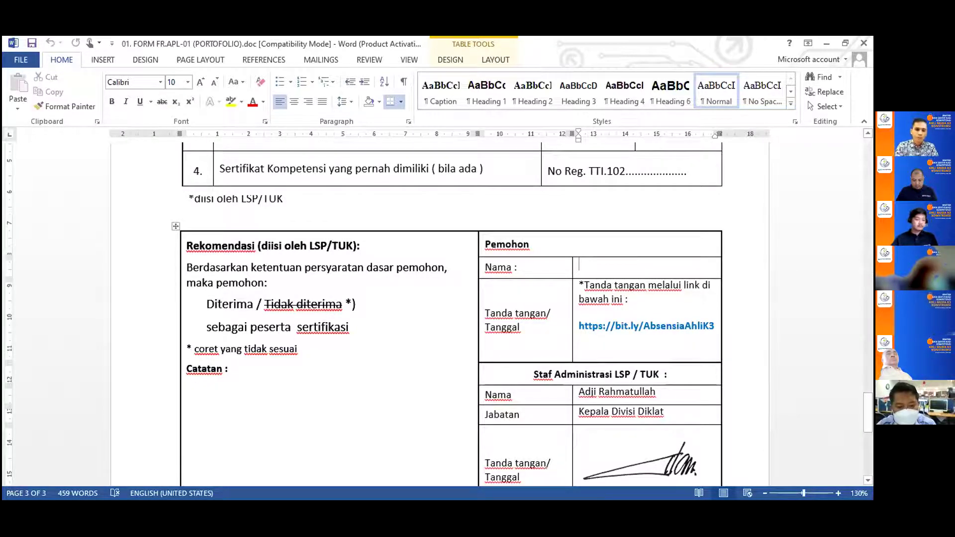
type("Irwan")
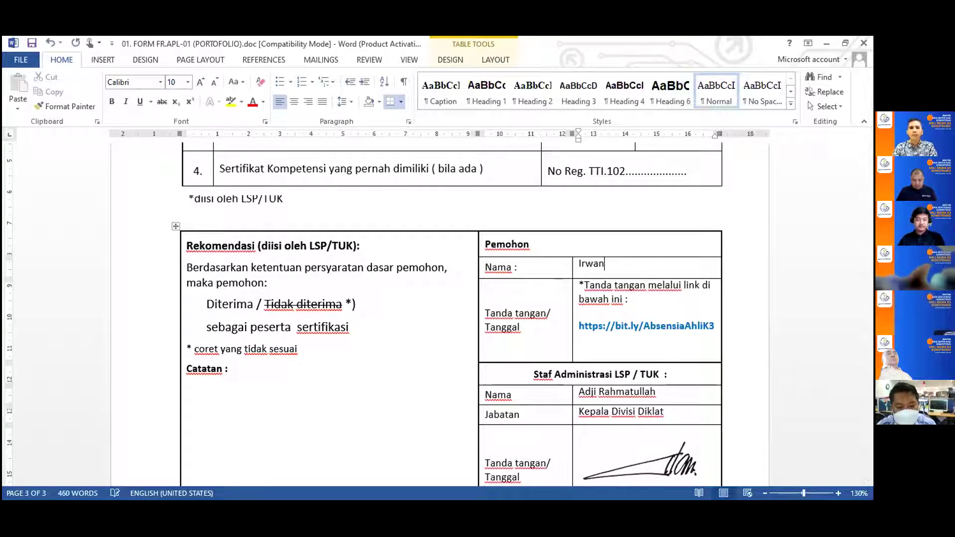
key("BackSpace")
key("BackSpace")
key("BackSpace")
key("BackSpace")
key("BackSpace")
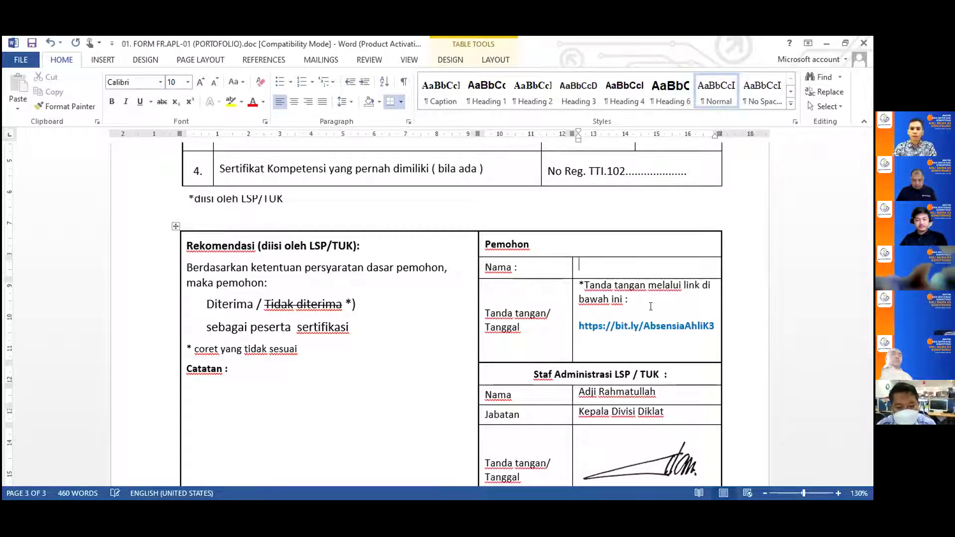